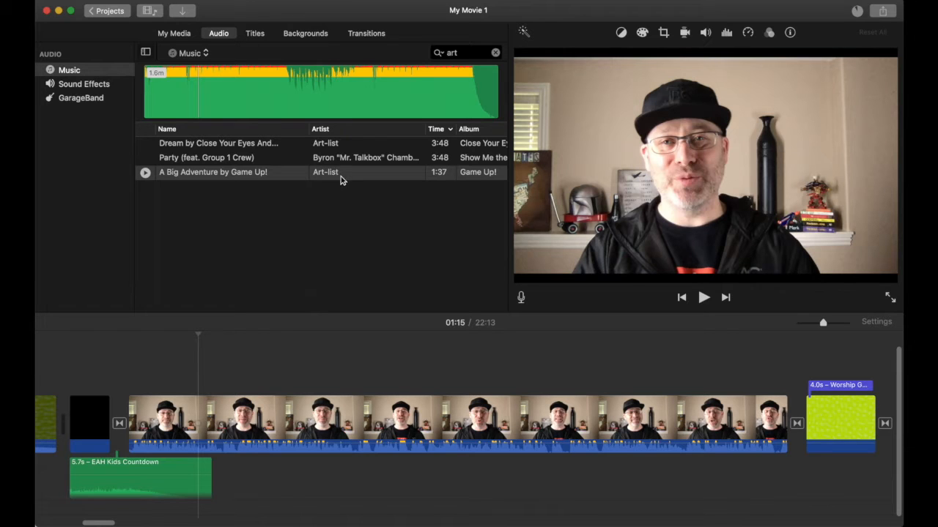
Add the song A Big Adventure by Game Up! beneath the start of the talking clip, below the countdown audio, and preview it
click(247, 179)
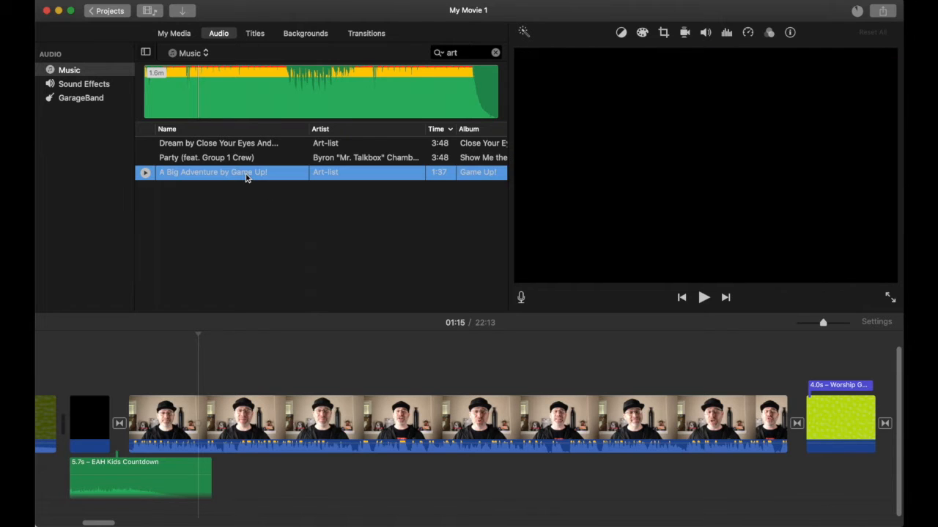
scroll(245, 179, right, 1)
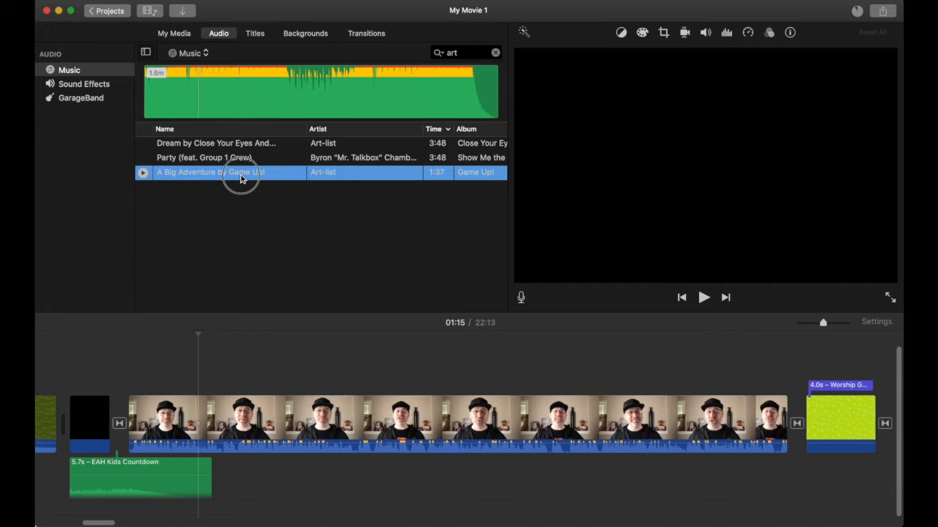
drag(241, 178, 111, 499)
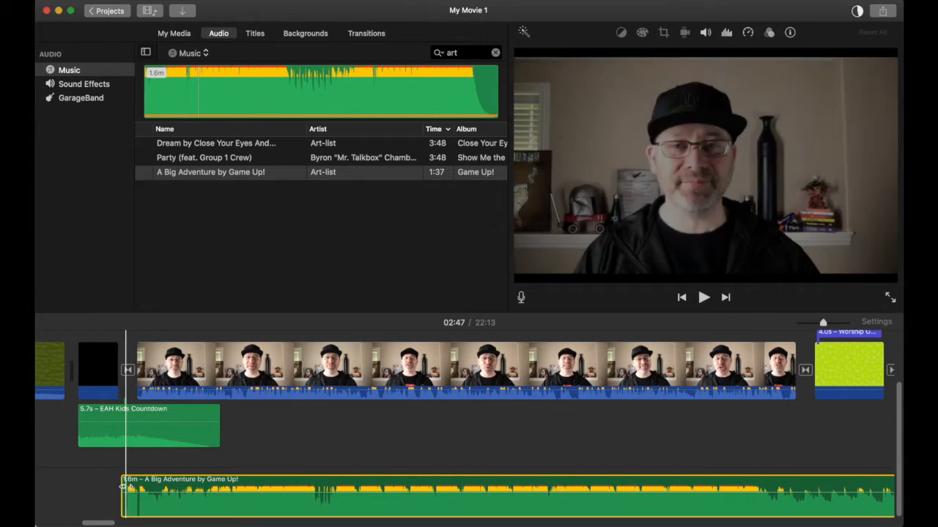
key(space)
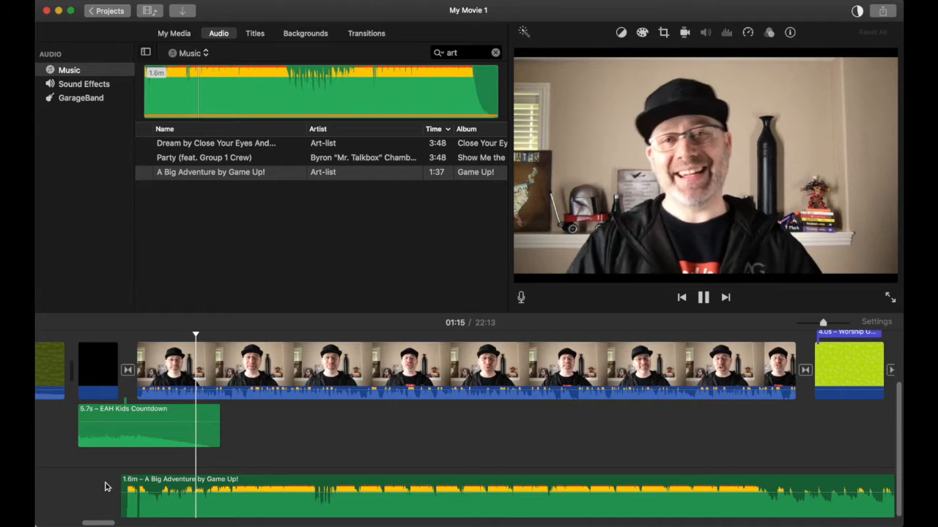
key(space)
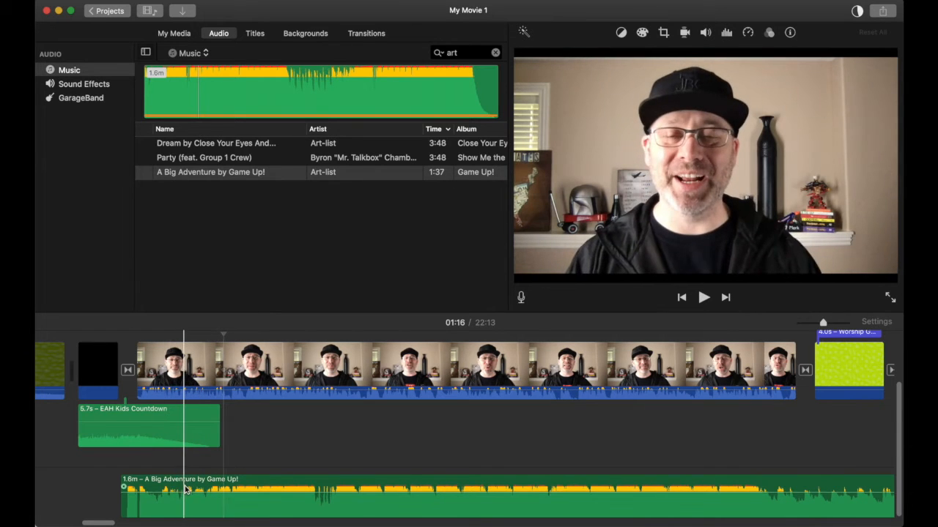
Lower the volume of the A Big Adventure music clip to 22%
scroll(190, 495, left, 2)
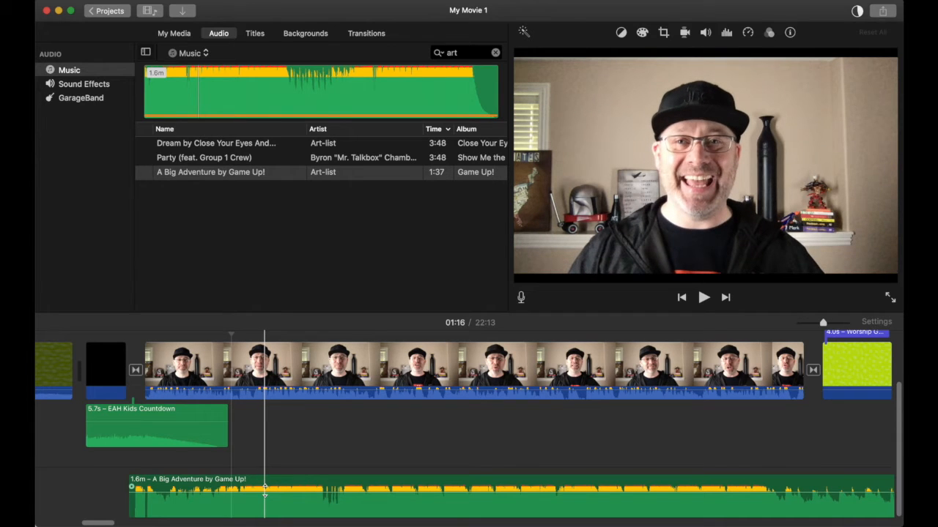
click(264, 492)
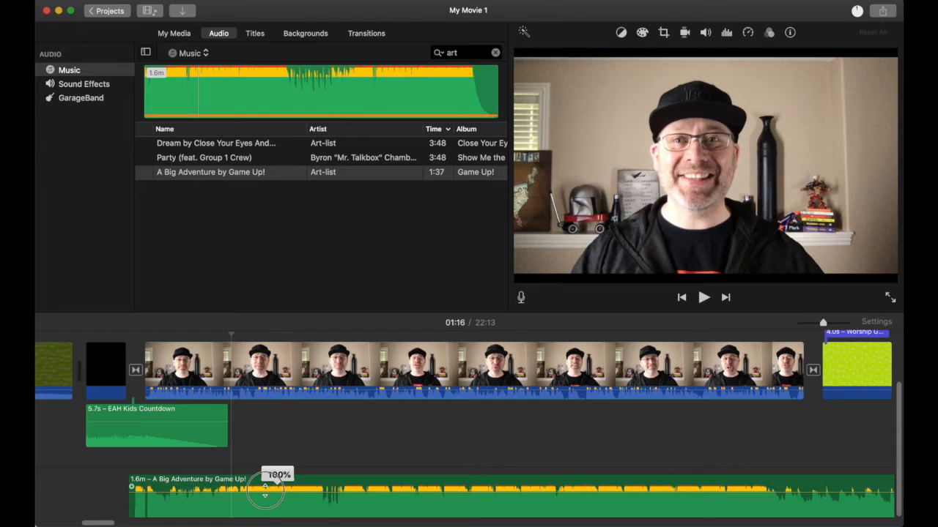
drag(264, 494, 265, 505)
click(270, 486)
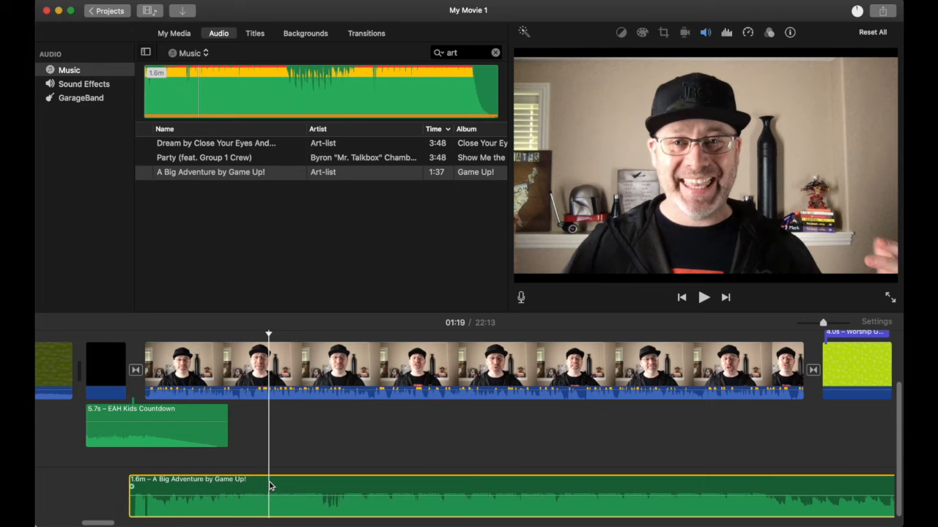
click(705, 33)
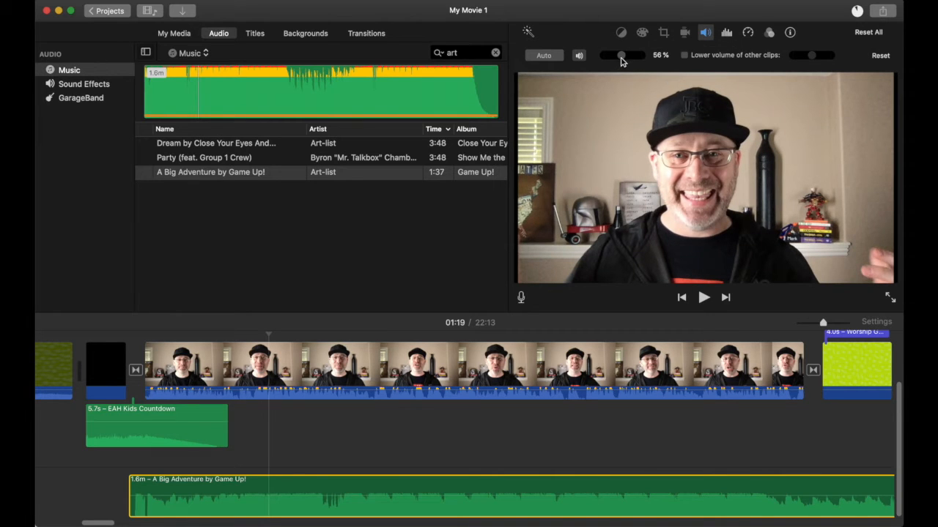
drag(620, 60, 611, 60)
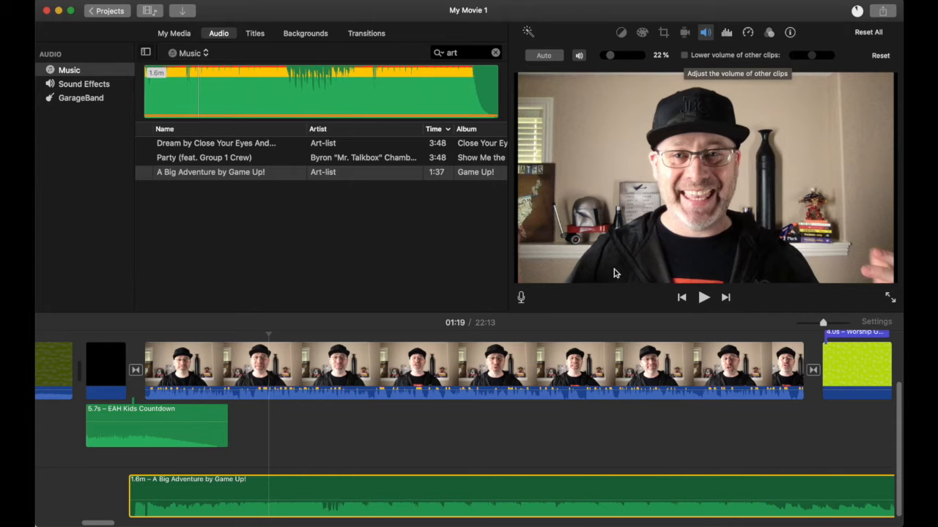
Compare the volume settings of the talking clip and the music, and play the movie from where the music starts
click(575, 367)
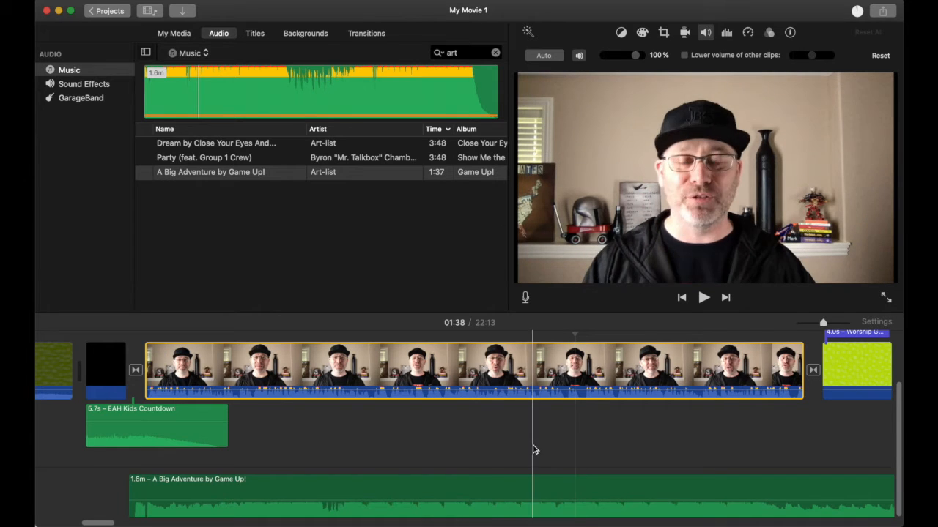
click(477, 494)
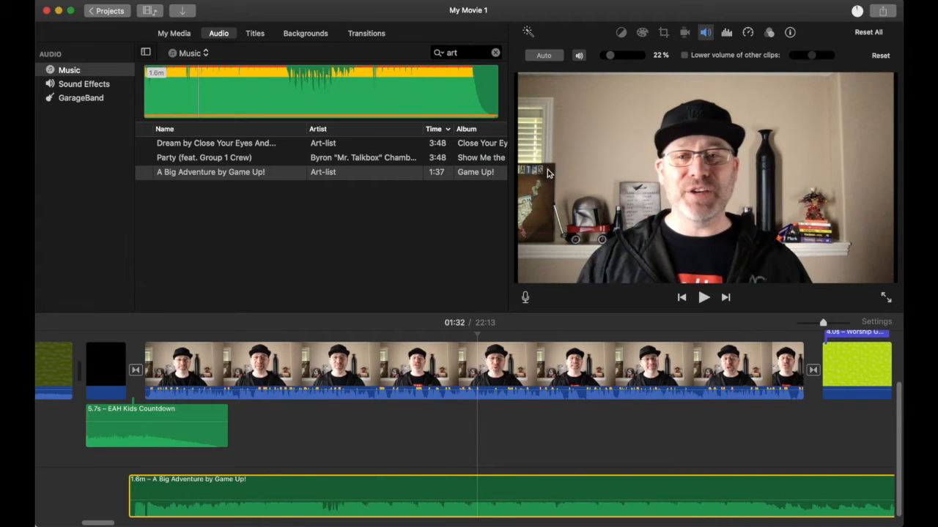
click(124, 336)
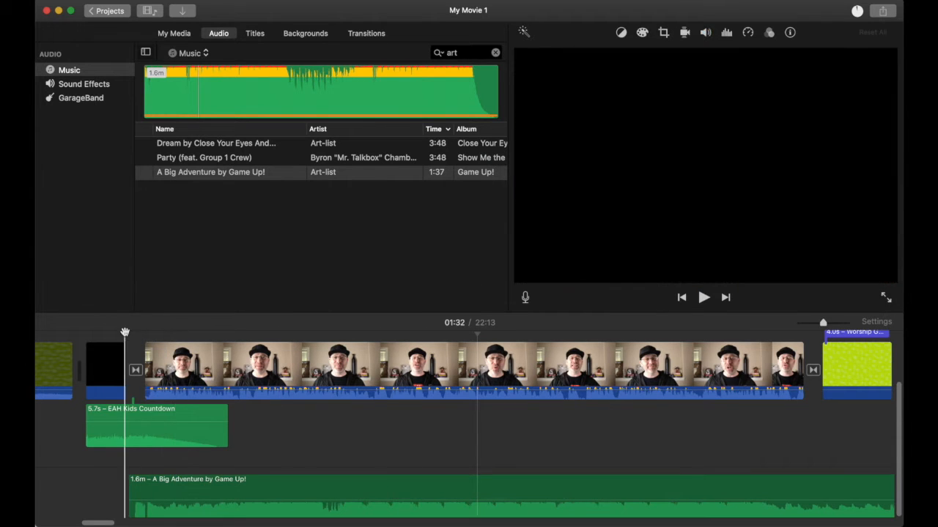
key(space)
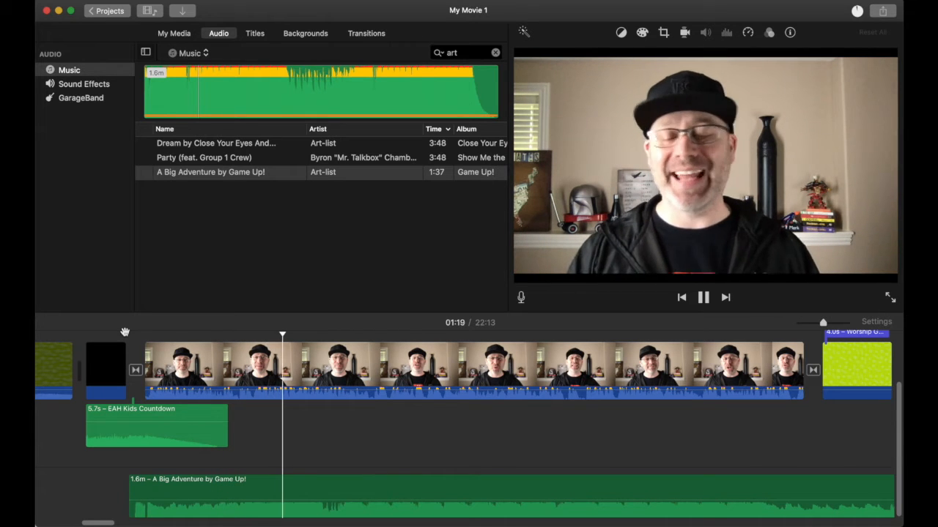
key(space)
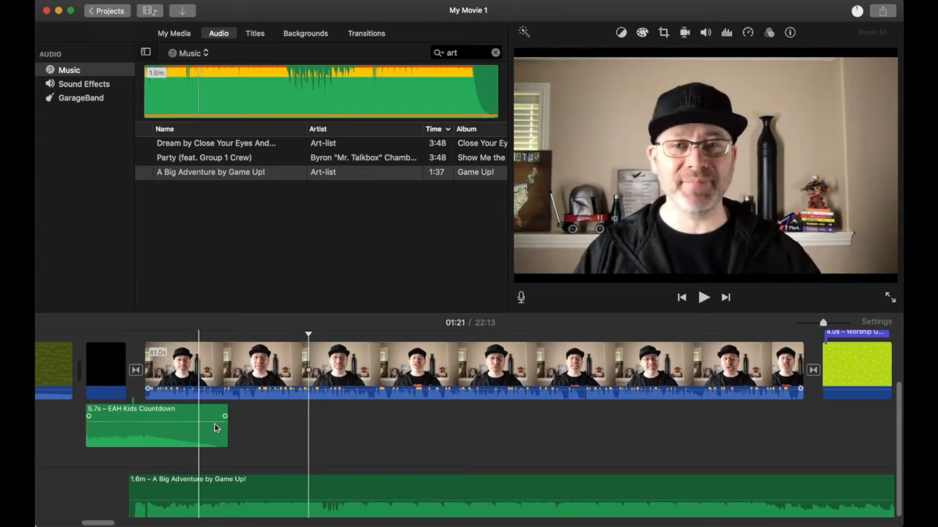
Reduce the A Big Adventure music clip's volume further to 17% and play the opening of the talking clip to check the balance
click(278, 494)
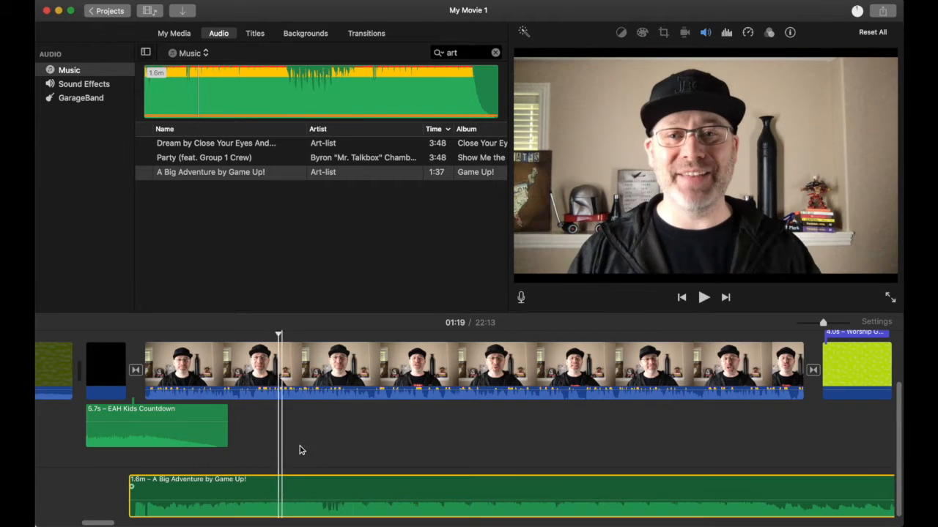
click(703, 33)
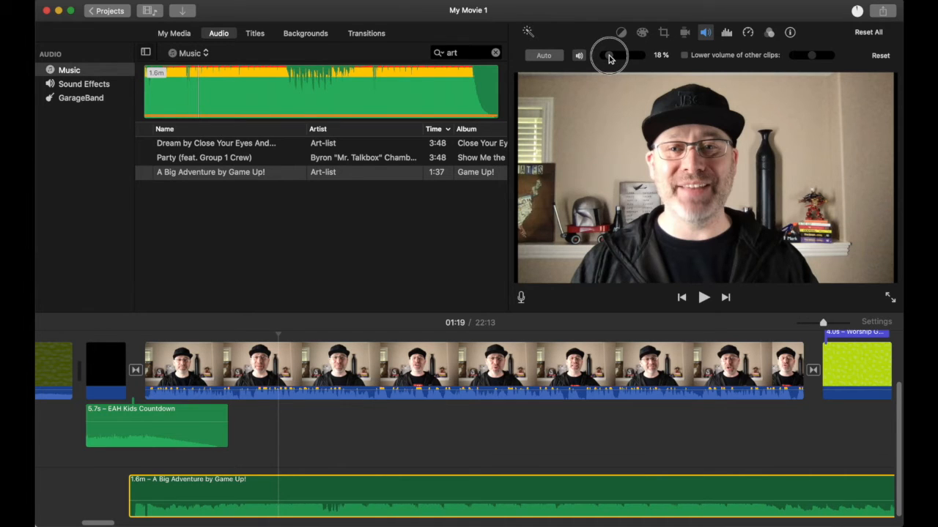
click(139, 348)
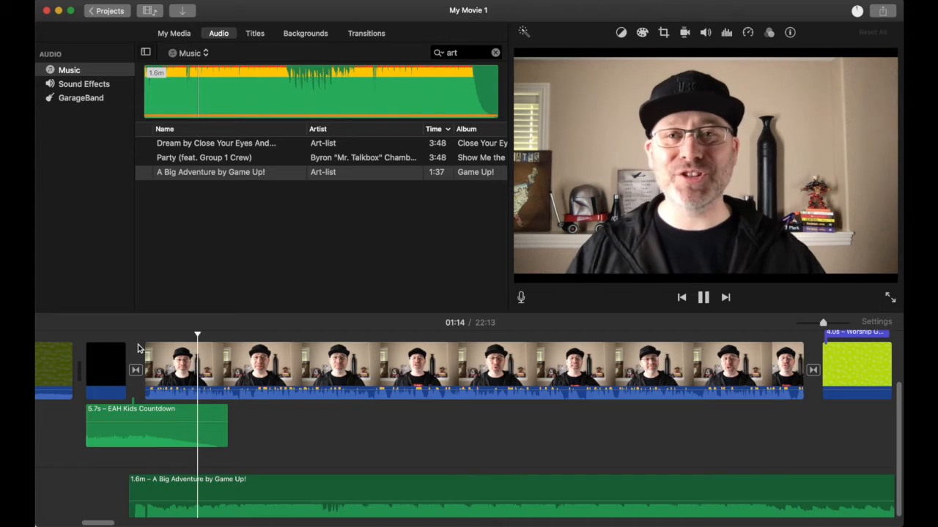
key(space)
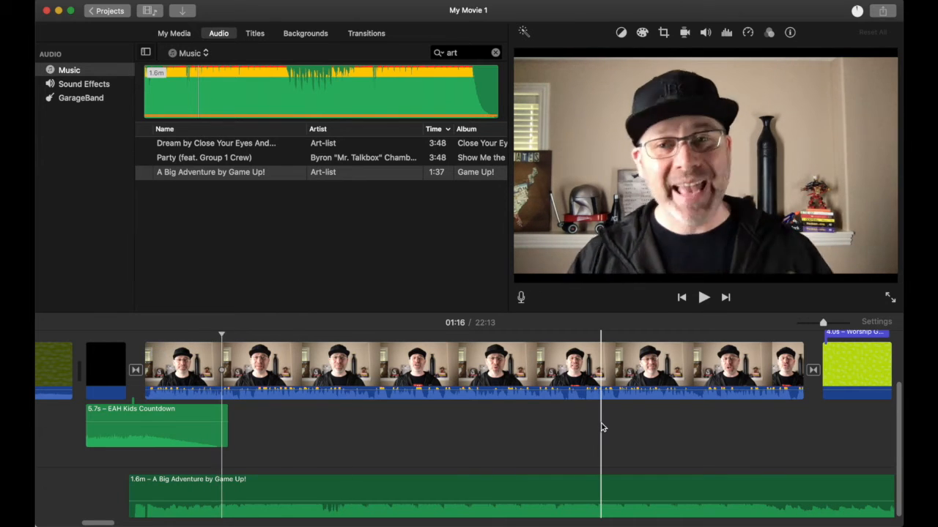
Split the music clip at the start of the green Worship title clip and delete the part after the split
scroll(601, 427, right, 3)
scroll(601, 427, right, 10)
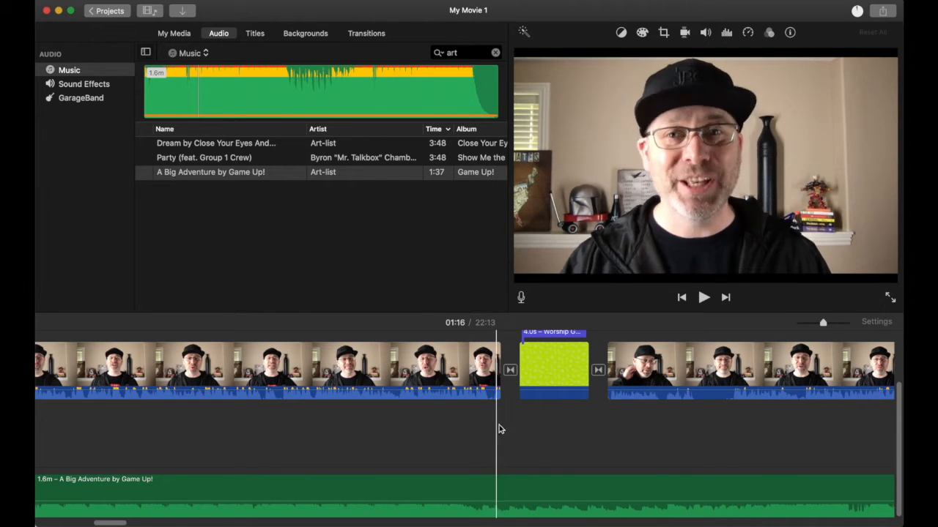
click(523, 490)
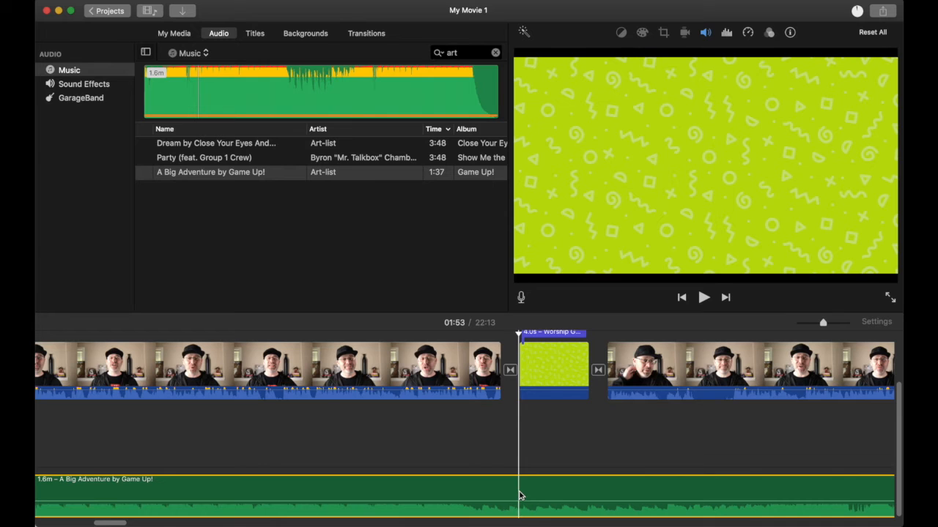
key(super+b)
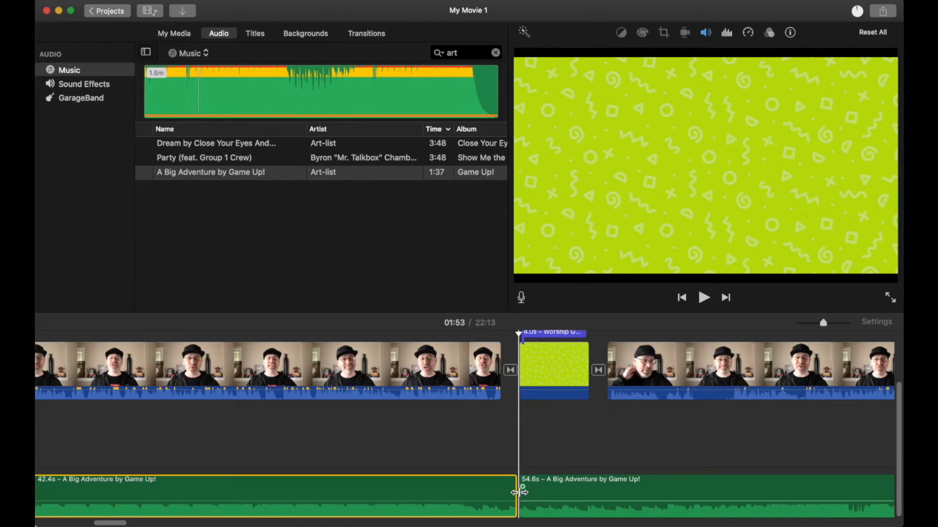
click(566, 491)
key(Delete)
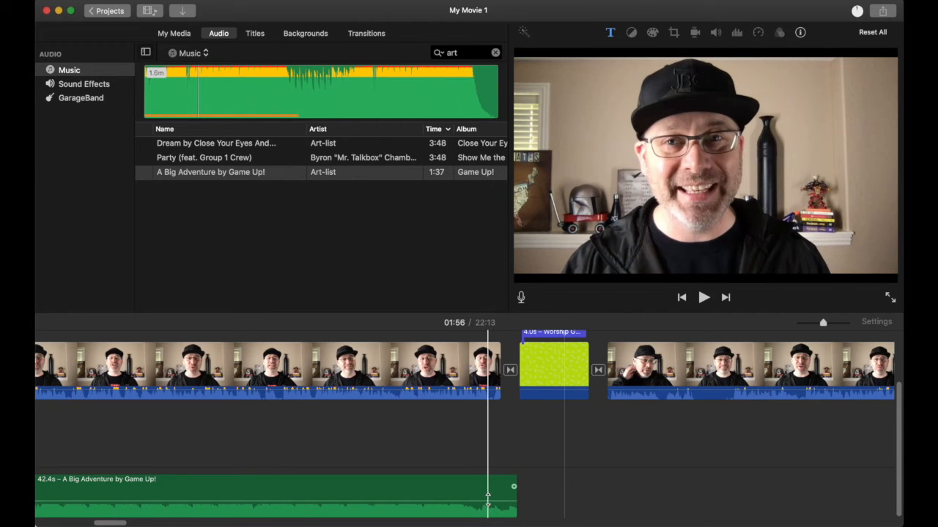
Play the end of the talking clip into the Worship title to hear how the trimmed music cuts off
click(482, 455)
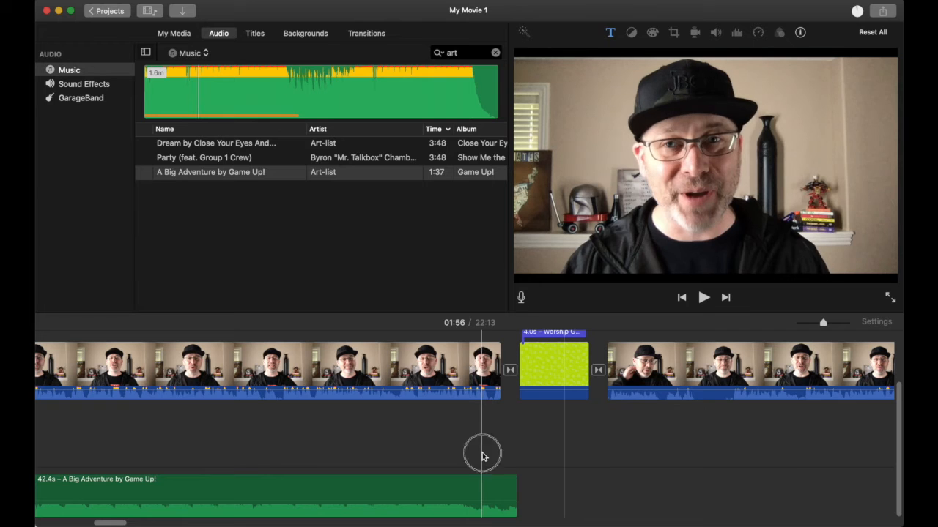
key(space)
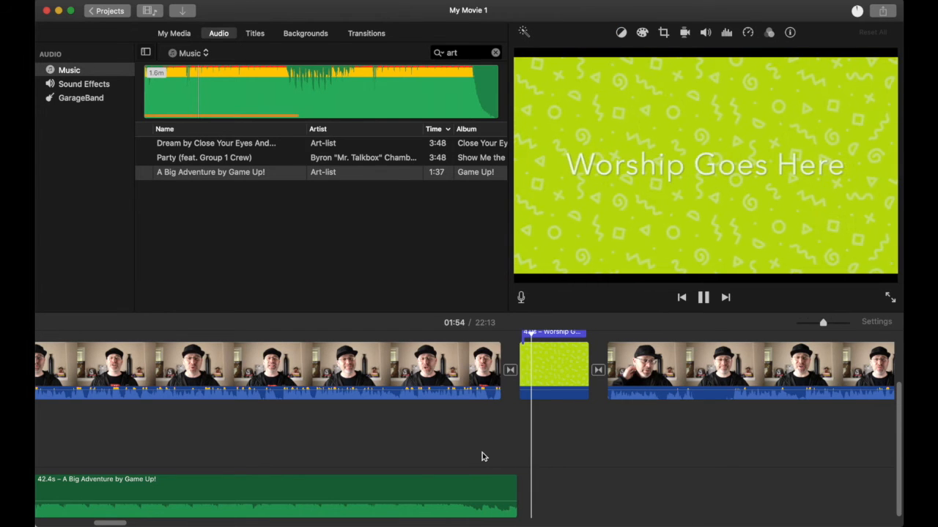
key(space)
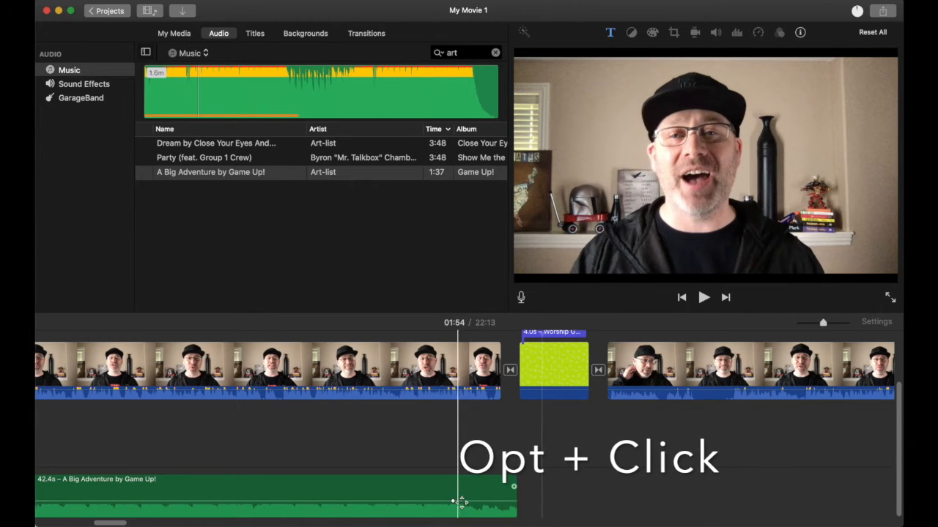
Add two volume keyframes near the end of the music clip and pull the last one down to silence at the clip's end
alt+click(452, 503)
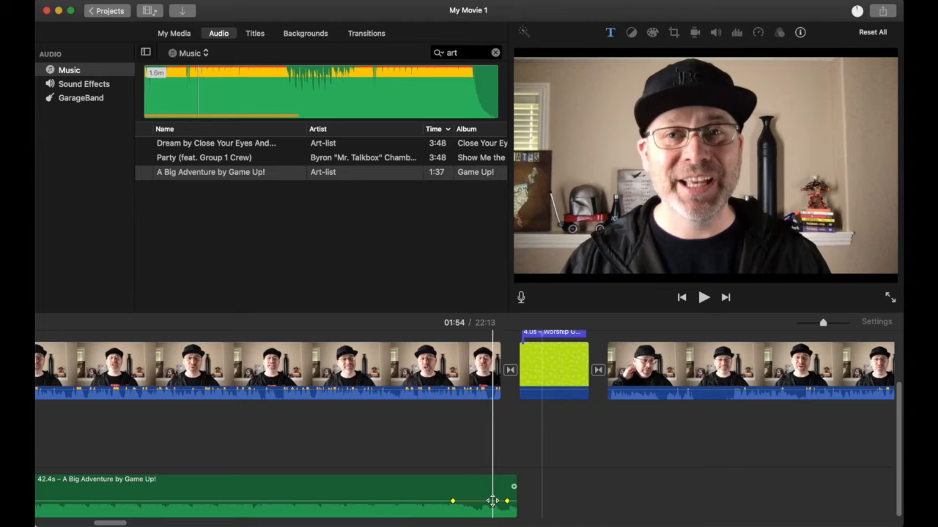
click(481, 501)
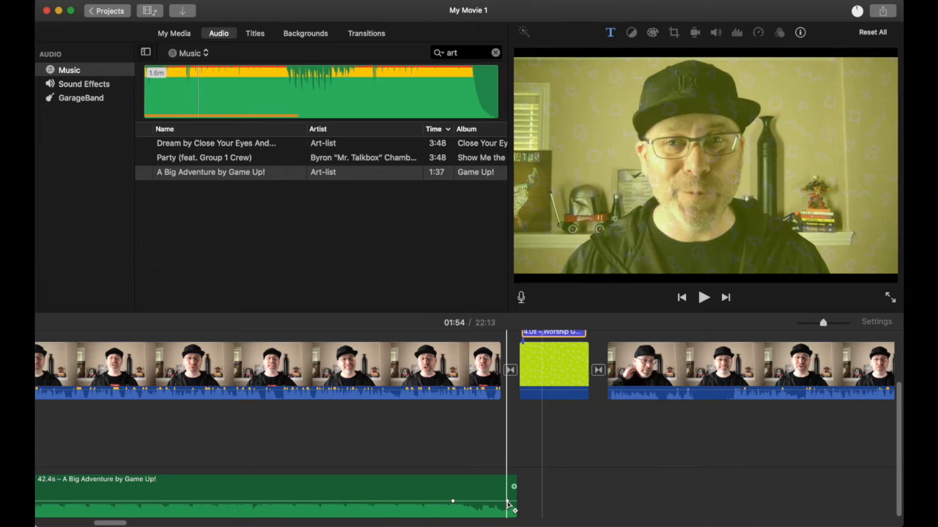
click(507, 503)
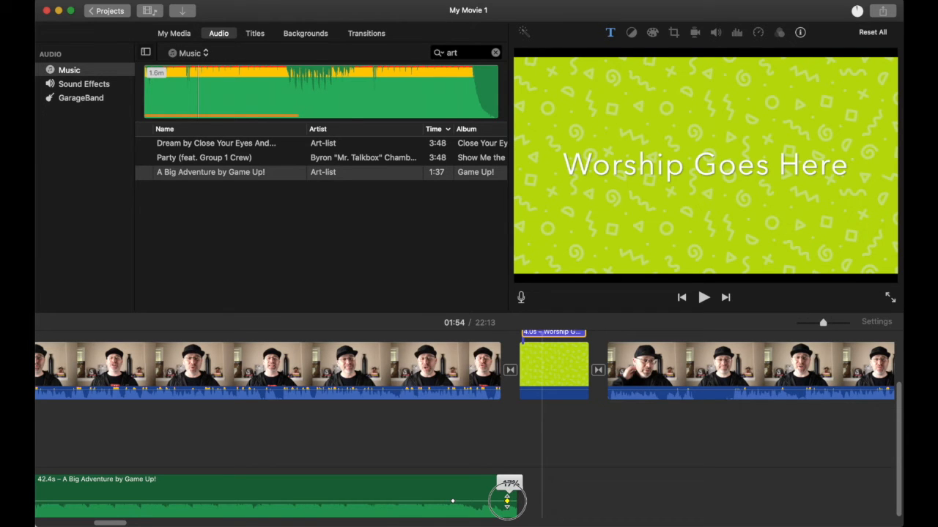
drag(507, 503, 507, 517)
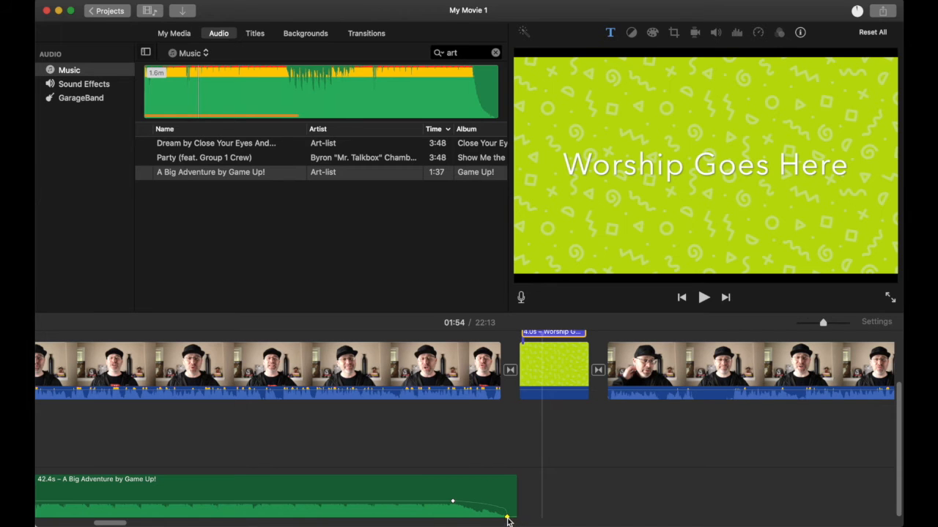
click(509, 518)
Play the transition into the Worship title to hear the music's fade-out
click(439, 439)
key(space)
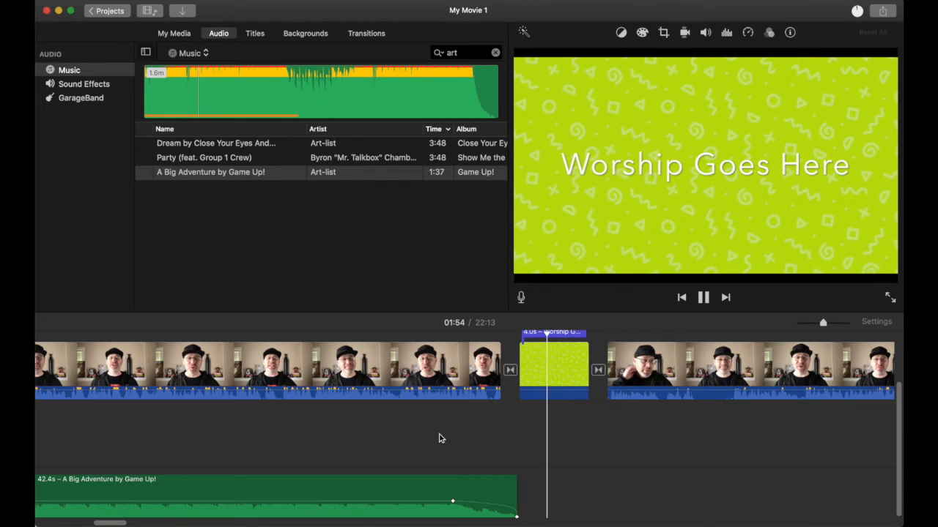
key(space)
Add four volume keyframes in the first half of the music clip and lower the section between the inner two to 1%
scroll(440, 437, left, 5)
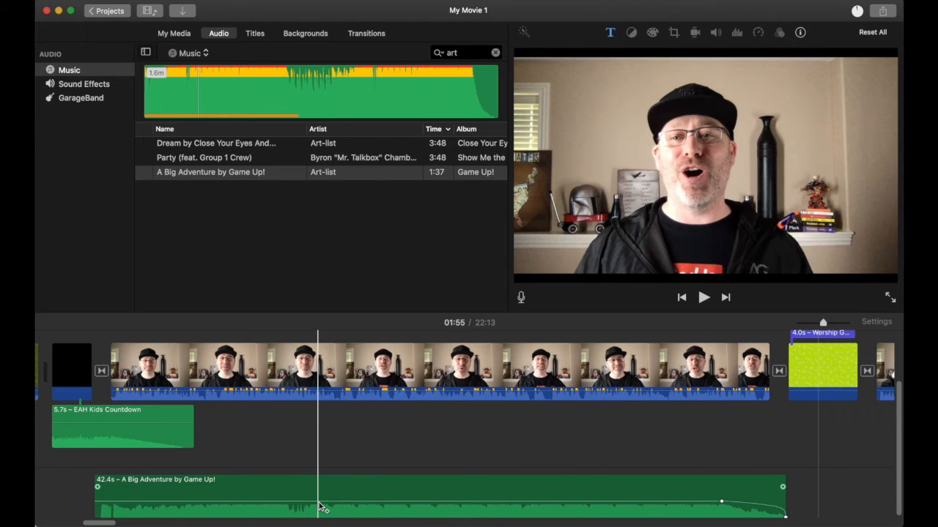
alt+click(319, 505)
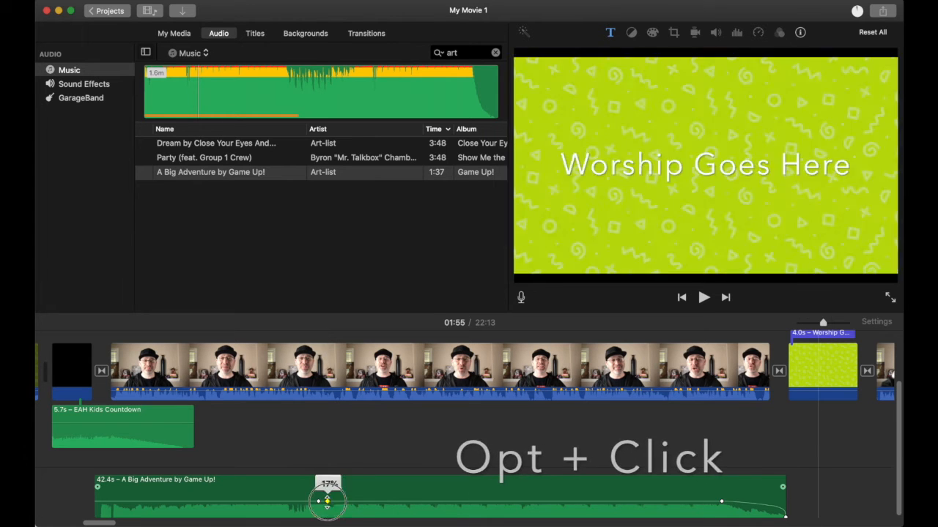
alt+click(328, 503)
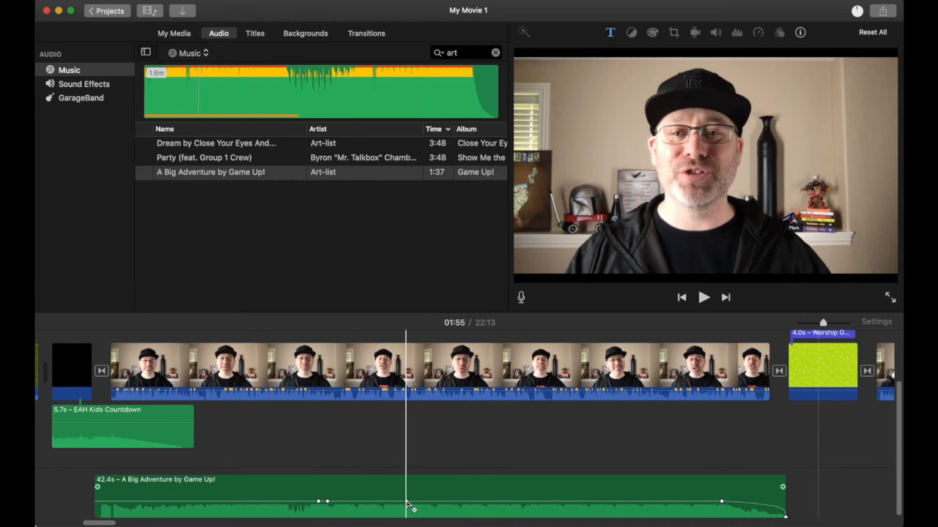
alt+click(407, 503)
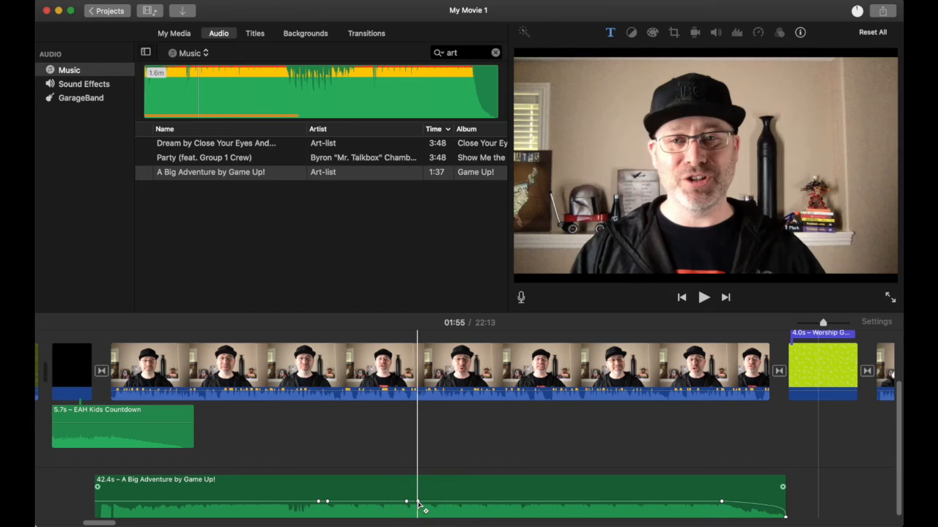
alt+click(418, 503)
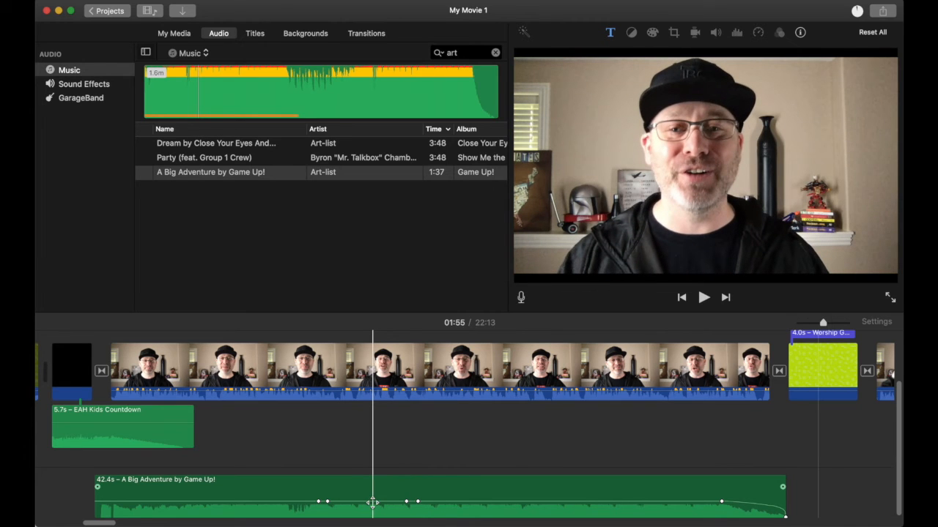
click(348, 503)
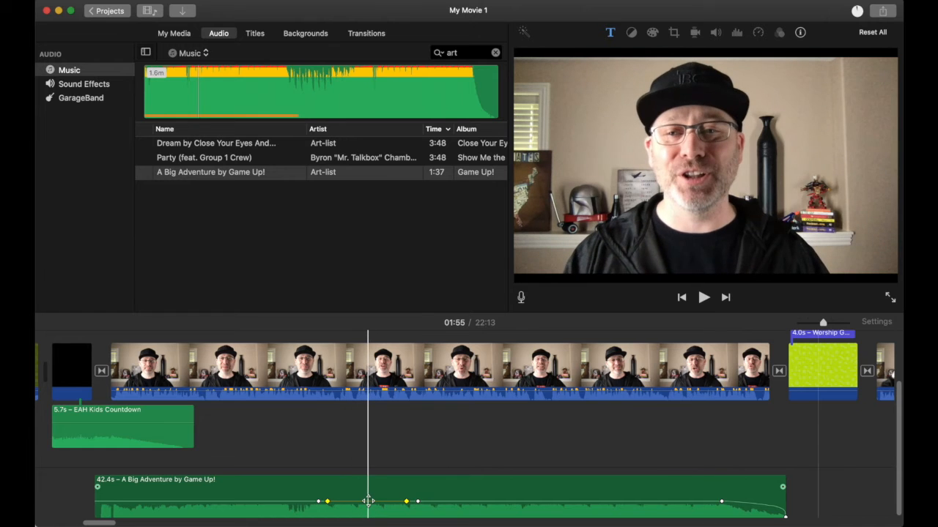
mouse_move(368, 502)
mouse_down()
mouse_move(368, 489)
mouse_move(368, 506)
mouse_up()
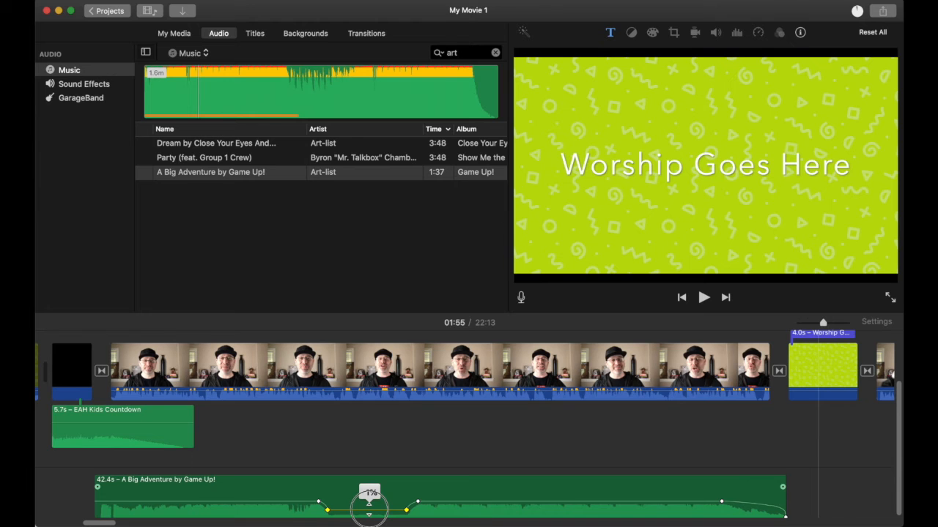
Play the music clip from just before the lowered section to hear the volume dip under the talking
click(308, 481)
key(space)
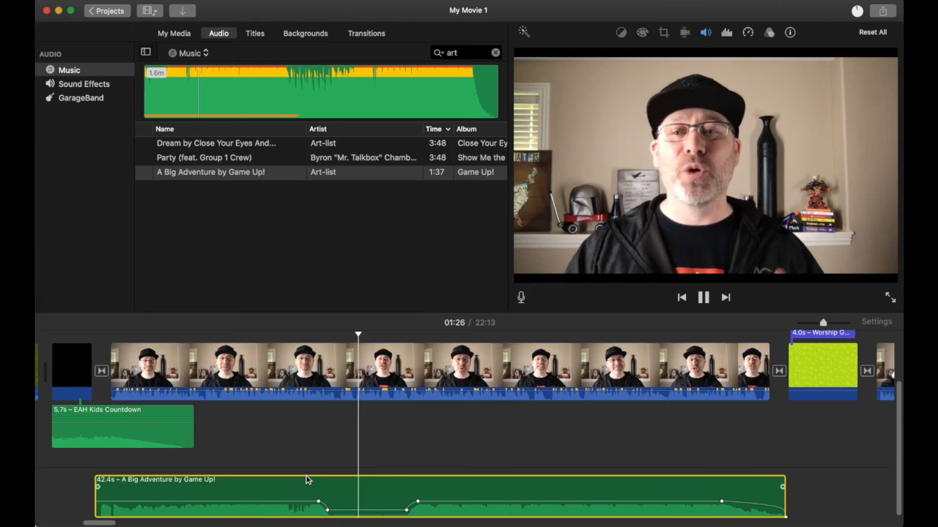
key(space)
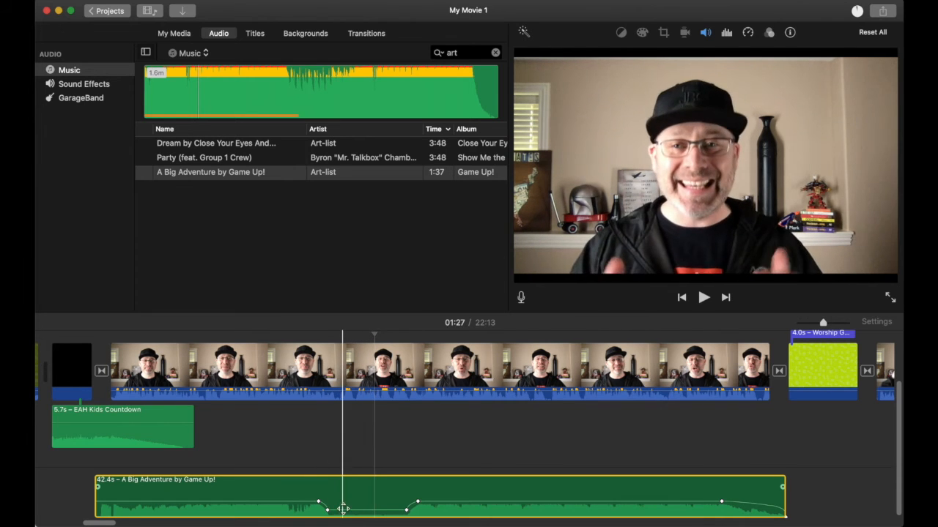
Raise the lowered section between the inner keyframes back up to the surrounding music level and play across it
drag(344, 509, 342, 501)
click(308, 498)
key(space)
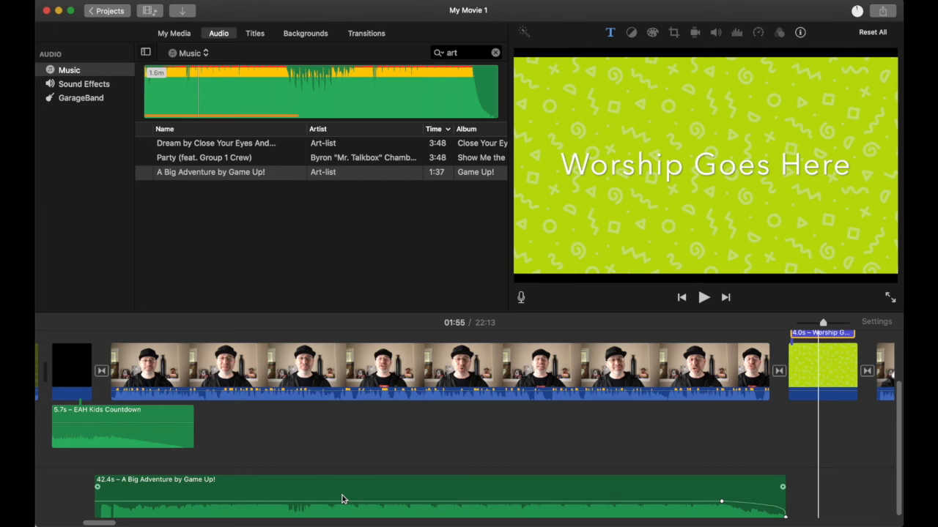
Undo the volume keyframes on the music clip and play the transition into the Worship title without the fade-out
key(super+z)
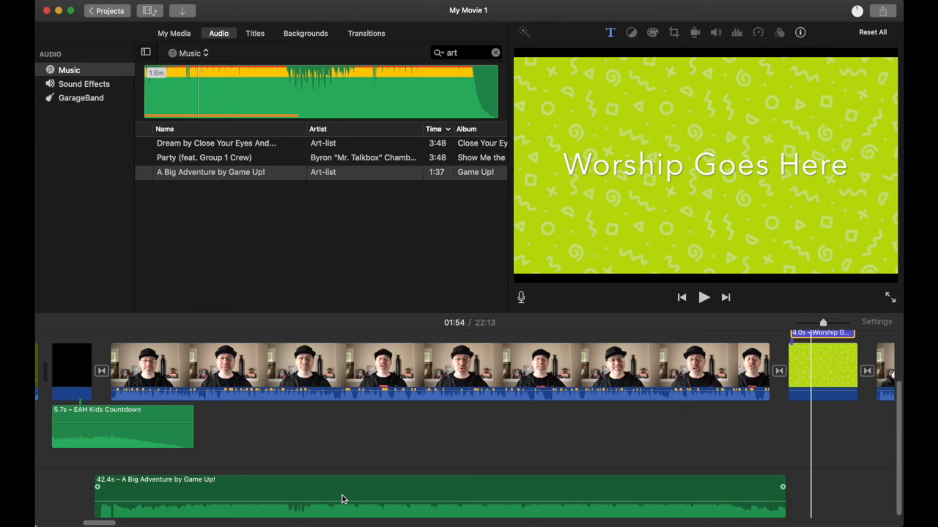
click(718, 434)
key(space)
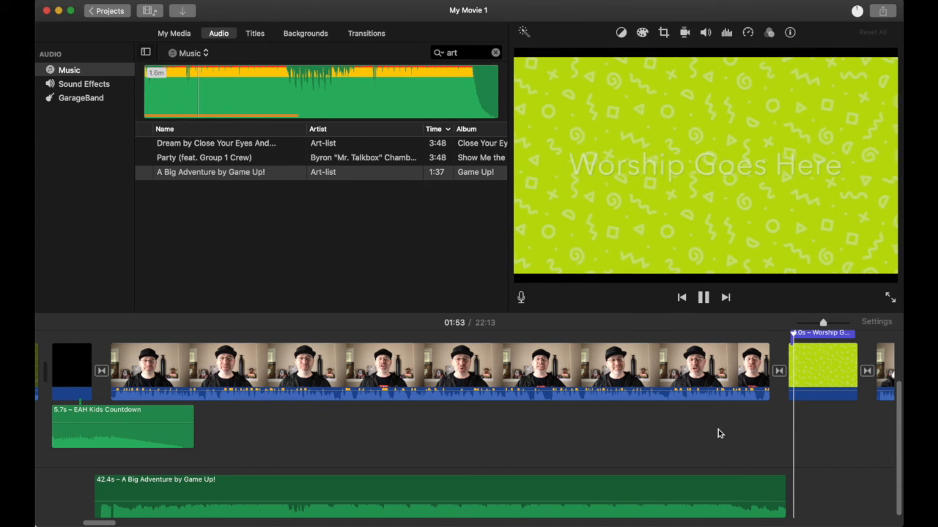
key(space)
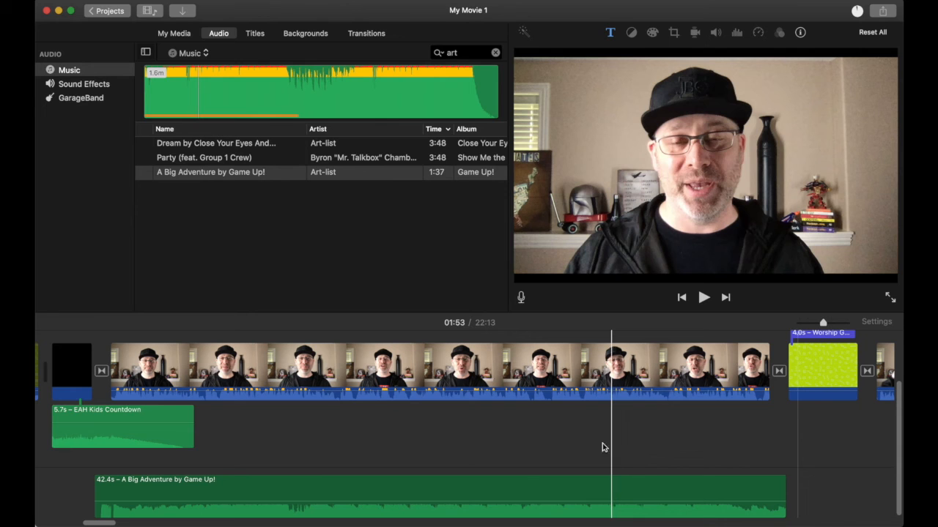
Delete the music clip and play the beginning of the talking clip without background music
click(77, 485)
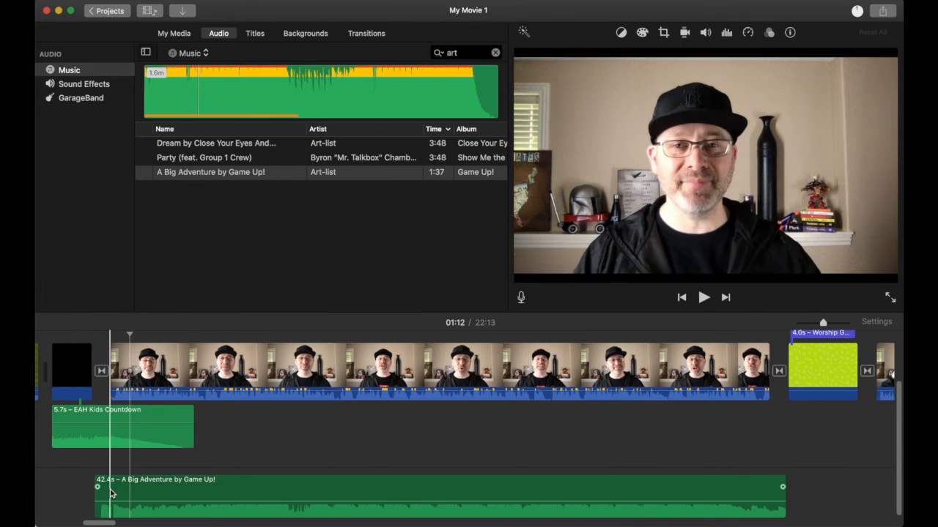
click(111, 493)
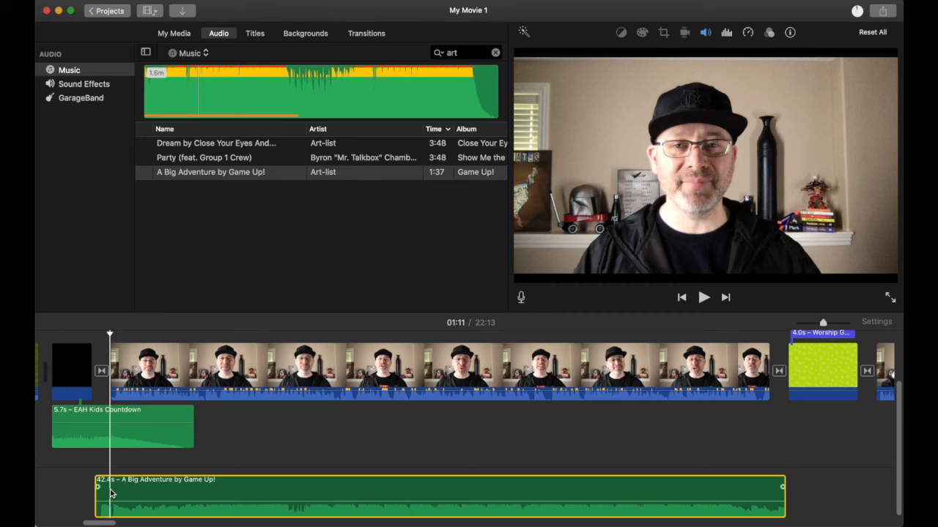
key(Delete)
click(95, 488)
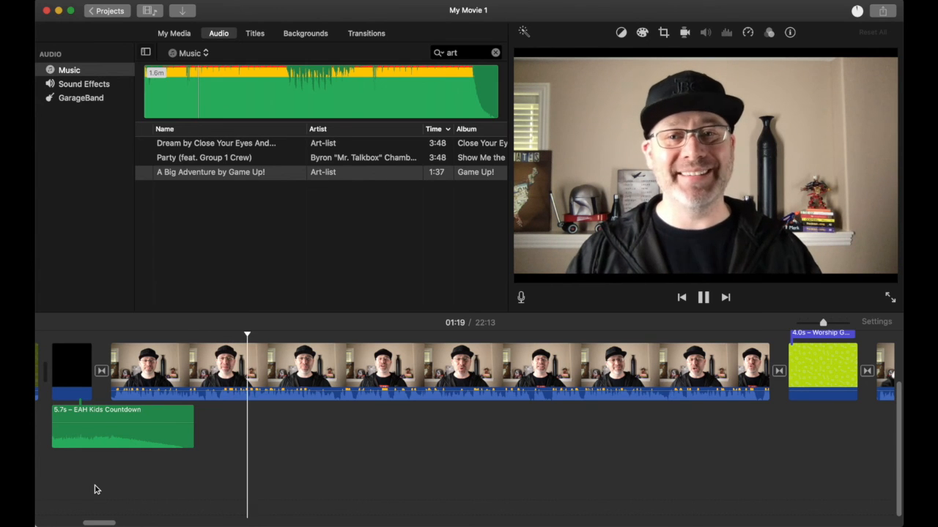
key(space)
Restore the deleted music clip and play the beginning of the talking clip with the music underneath
drag(96, 489, 94, 487)
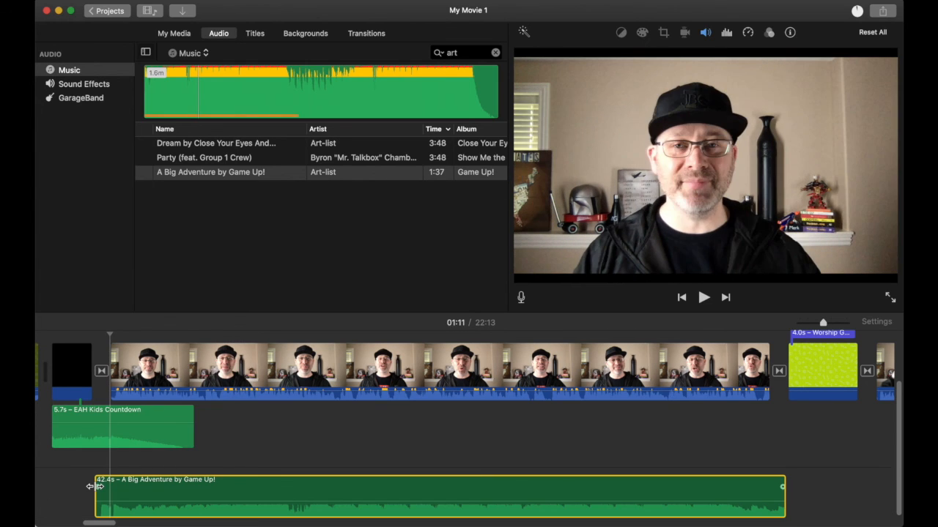
click(83, 490)
key(space)
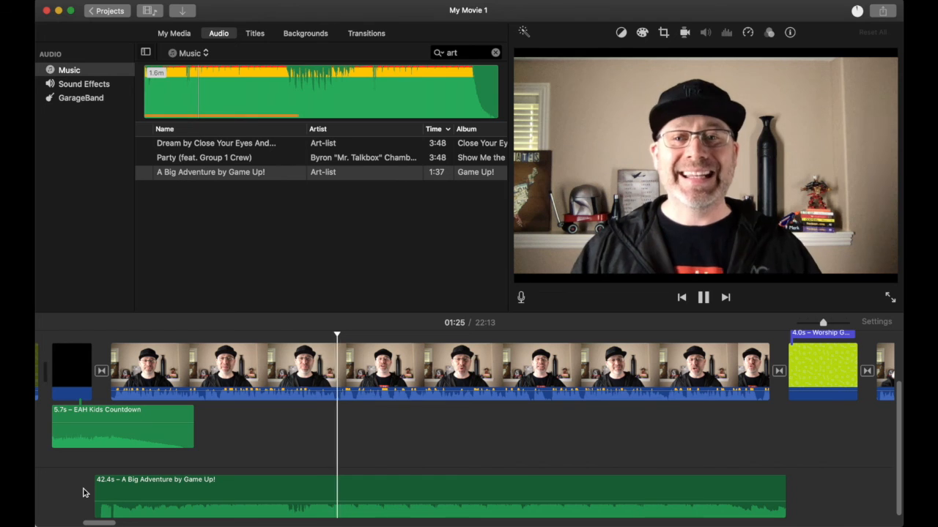
key(space)
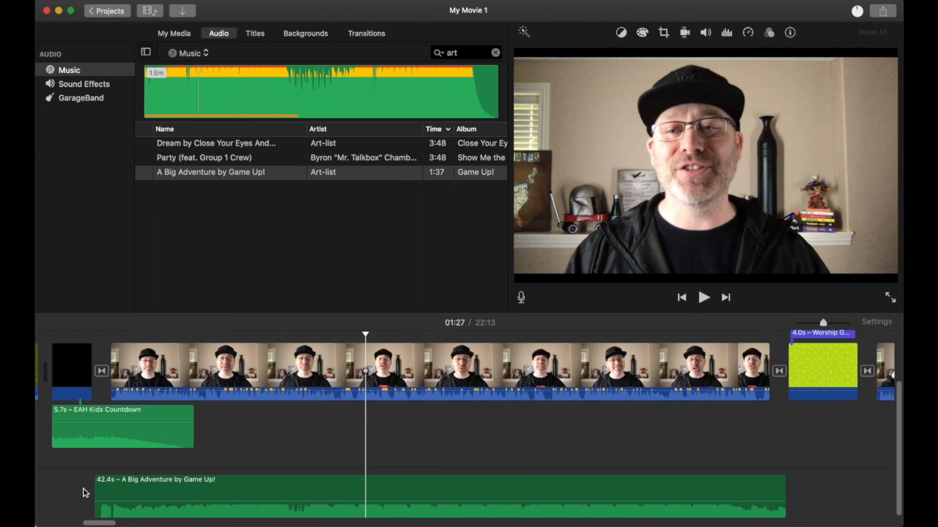